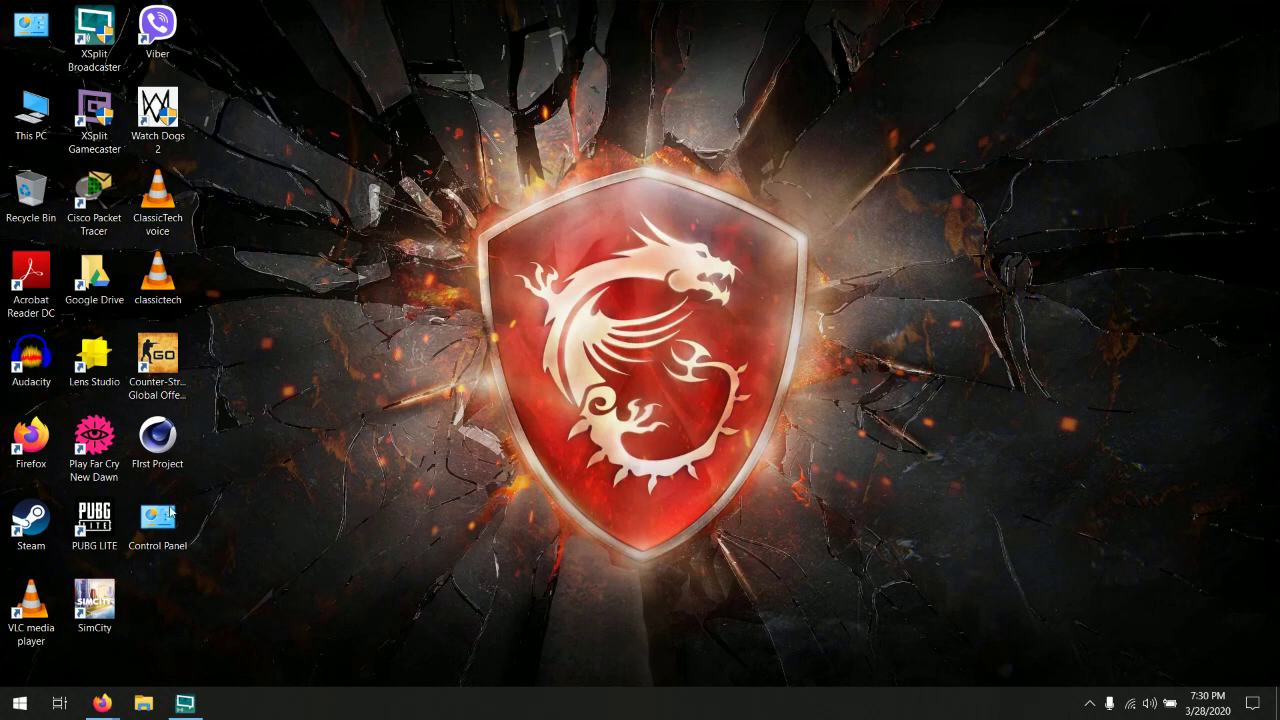
Launch PUBG LITE from its desktop shortcut
click(107, 540)
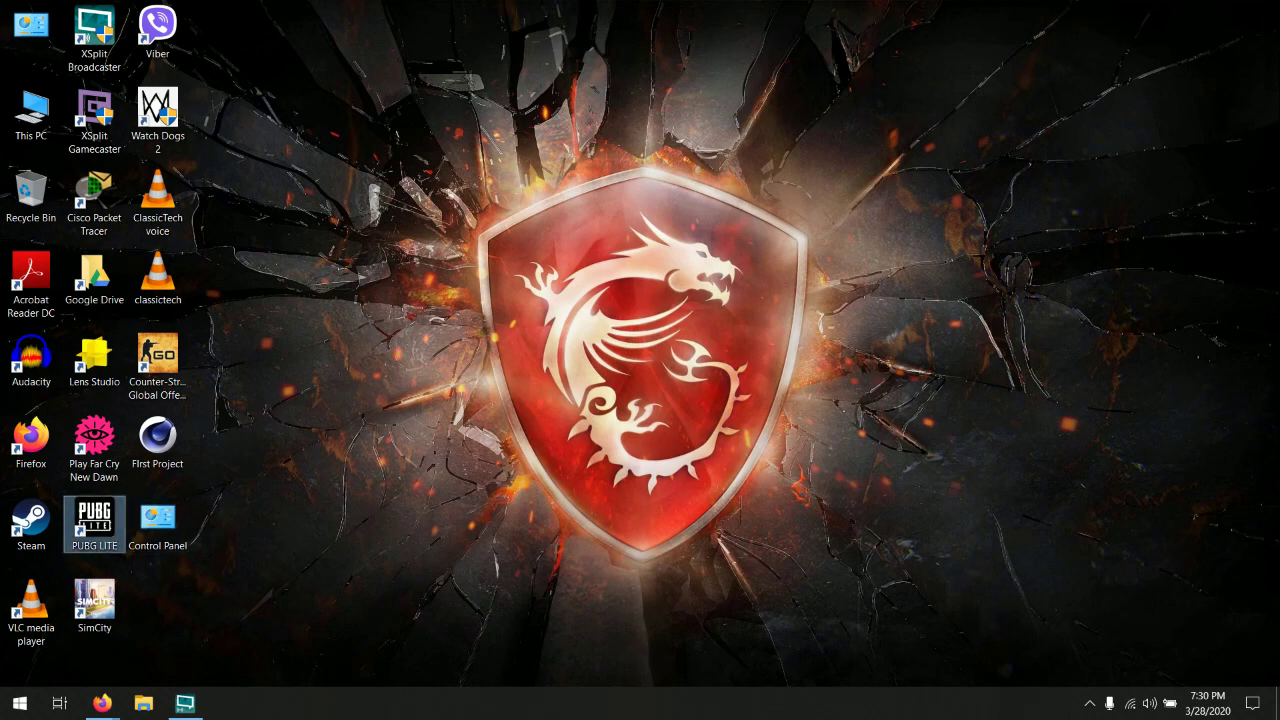
Enter the account password in the PUBG Lite login window and sign in
click(597, 467)
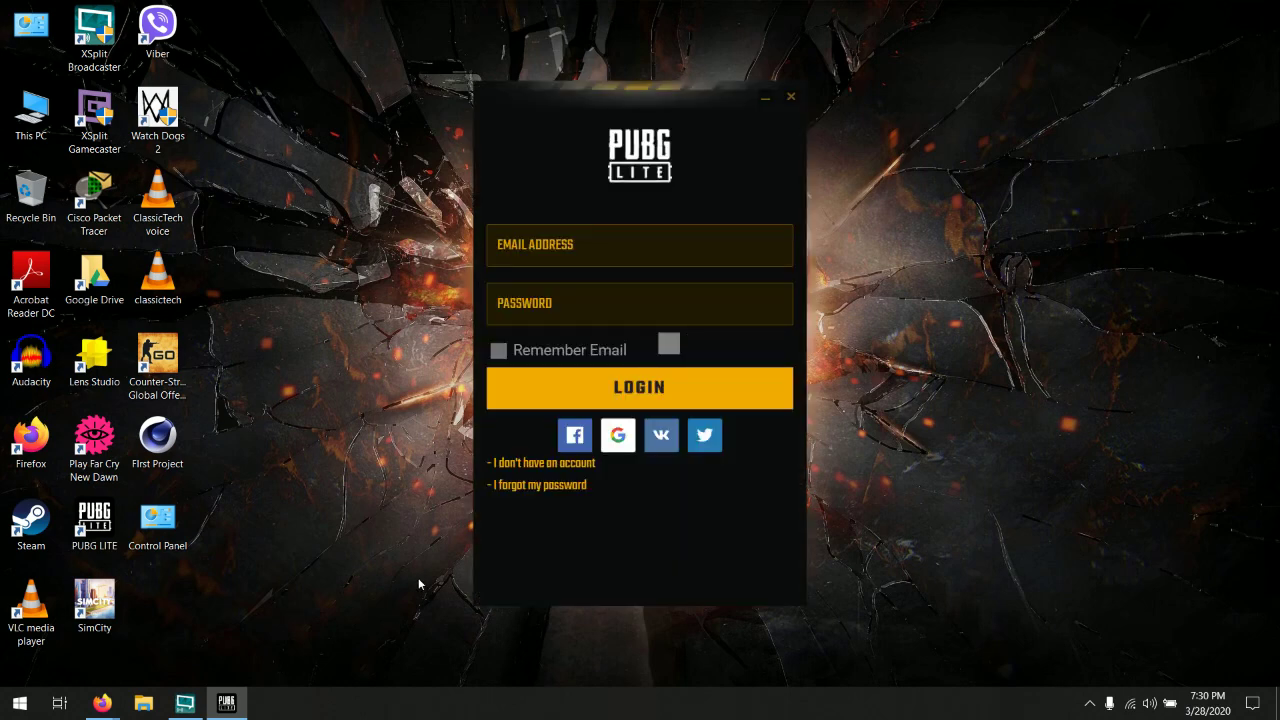
click(609, 297)
text(******)
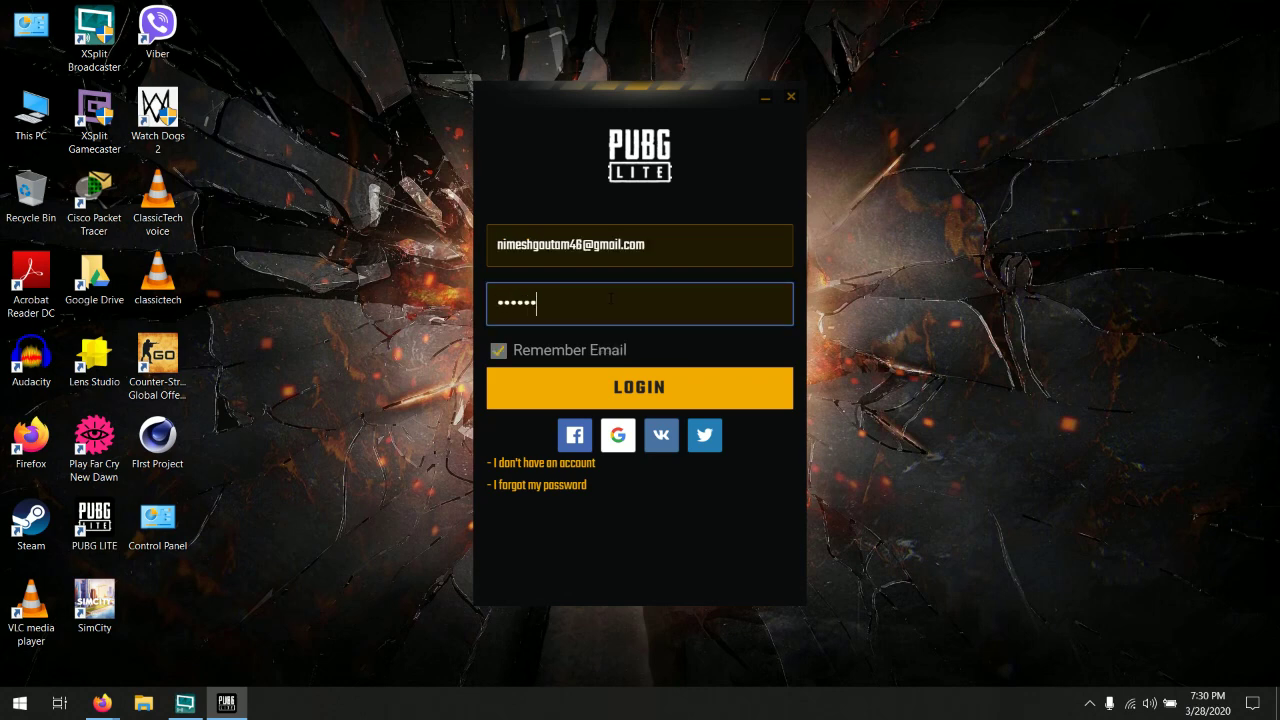
text(**)
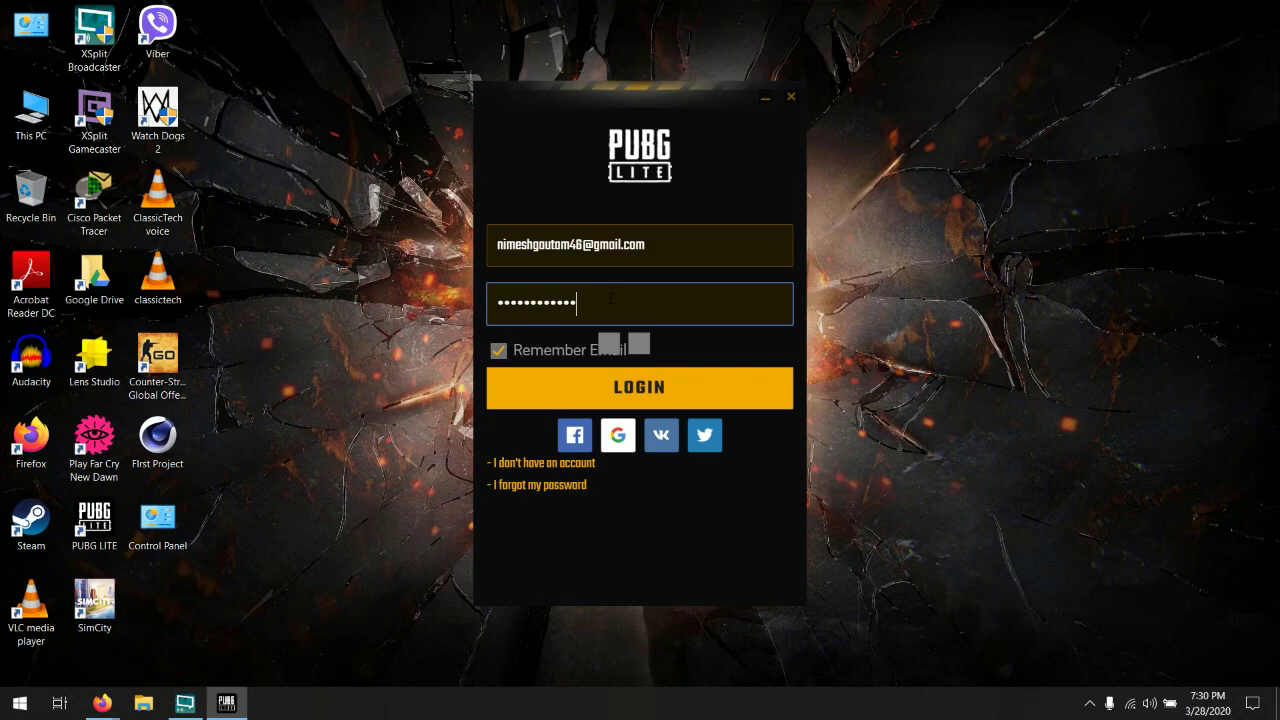
key(Return)
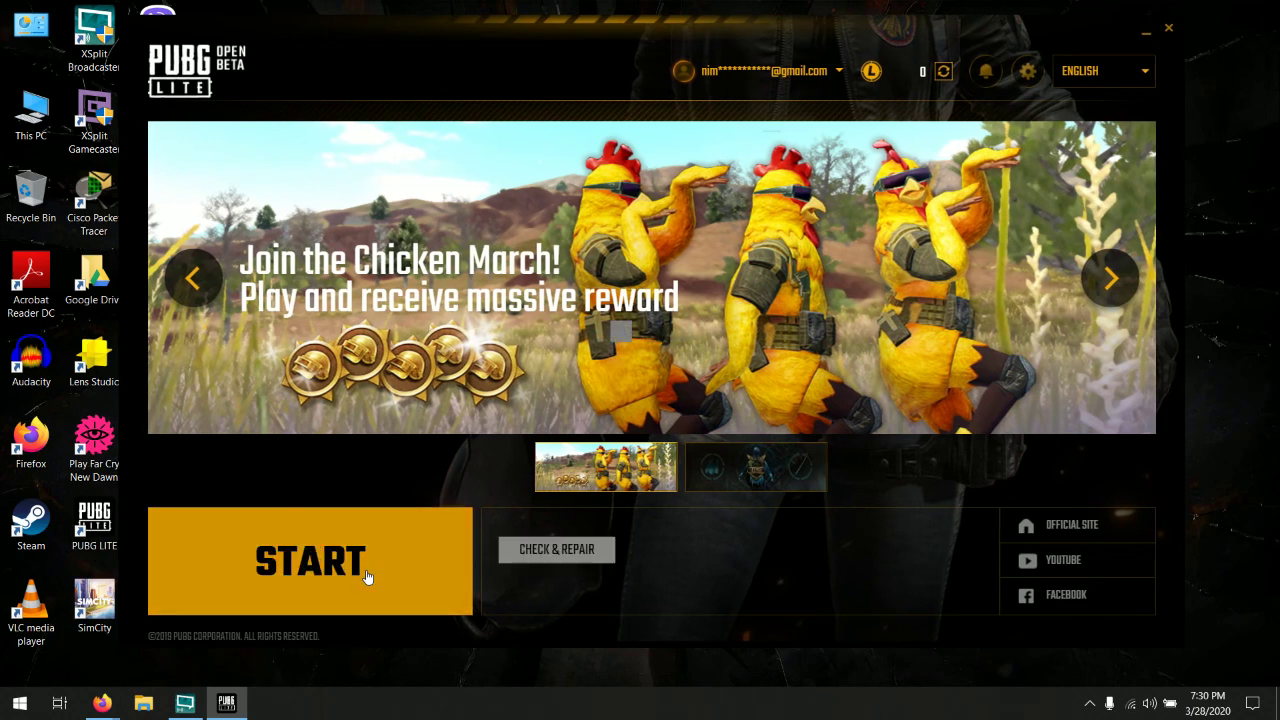
Press START, dismiss the Shield Reporter and XAPOFX1_5.dll error, then exit the launcher
click(366, 574)
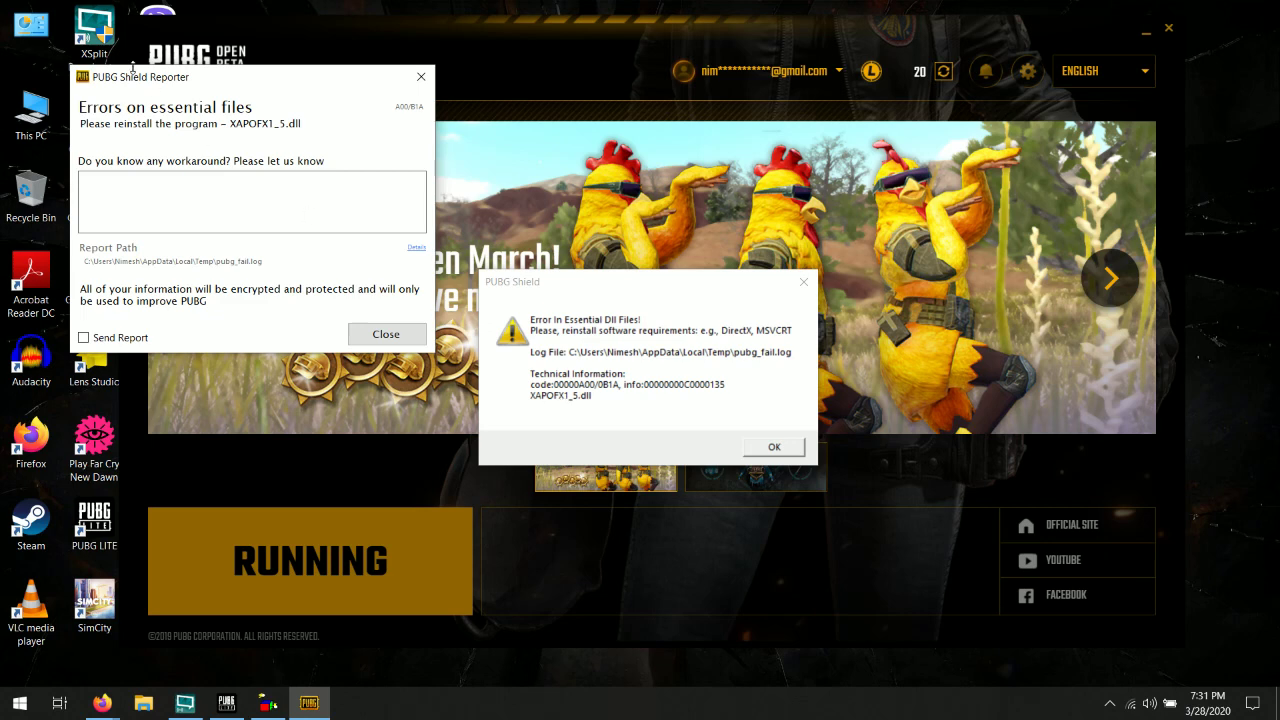
click(401, 334)
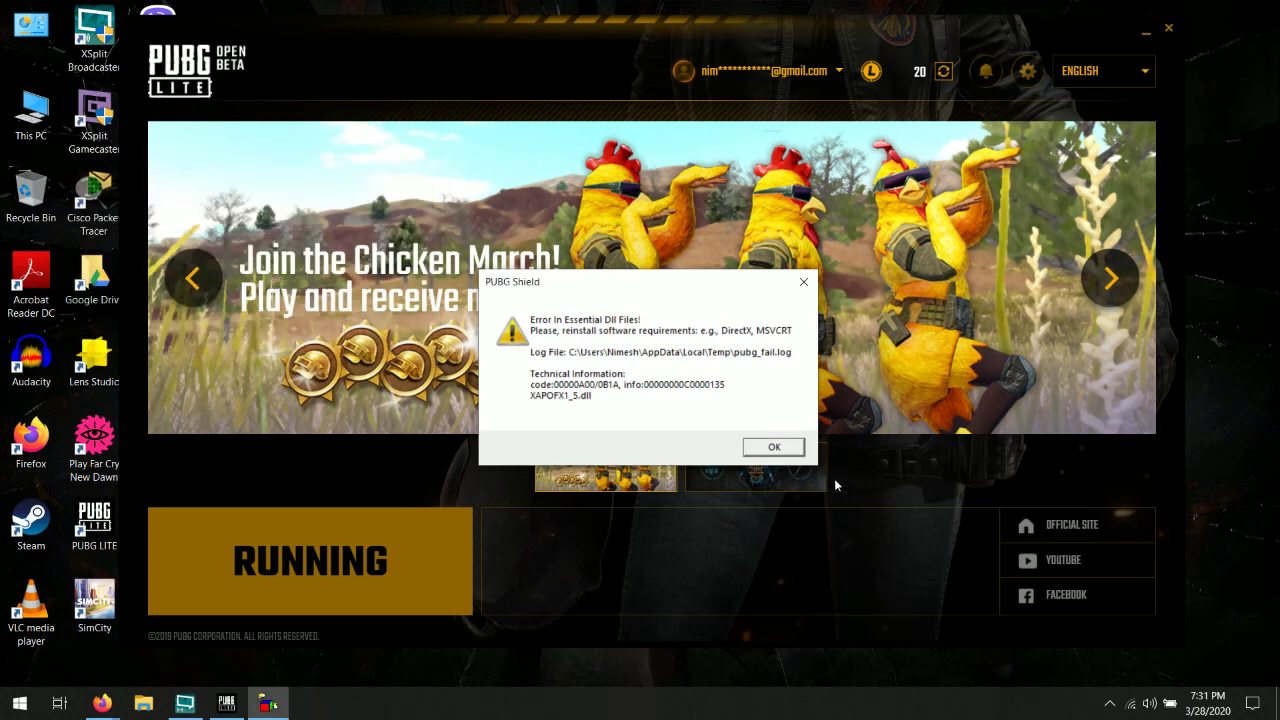
click(798, 449)
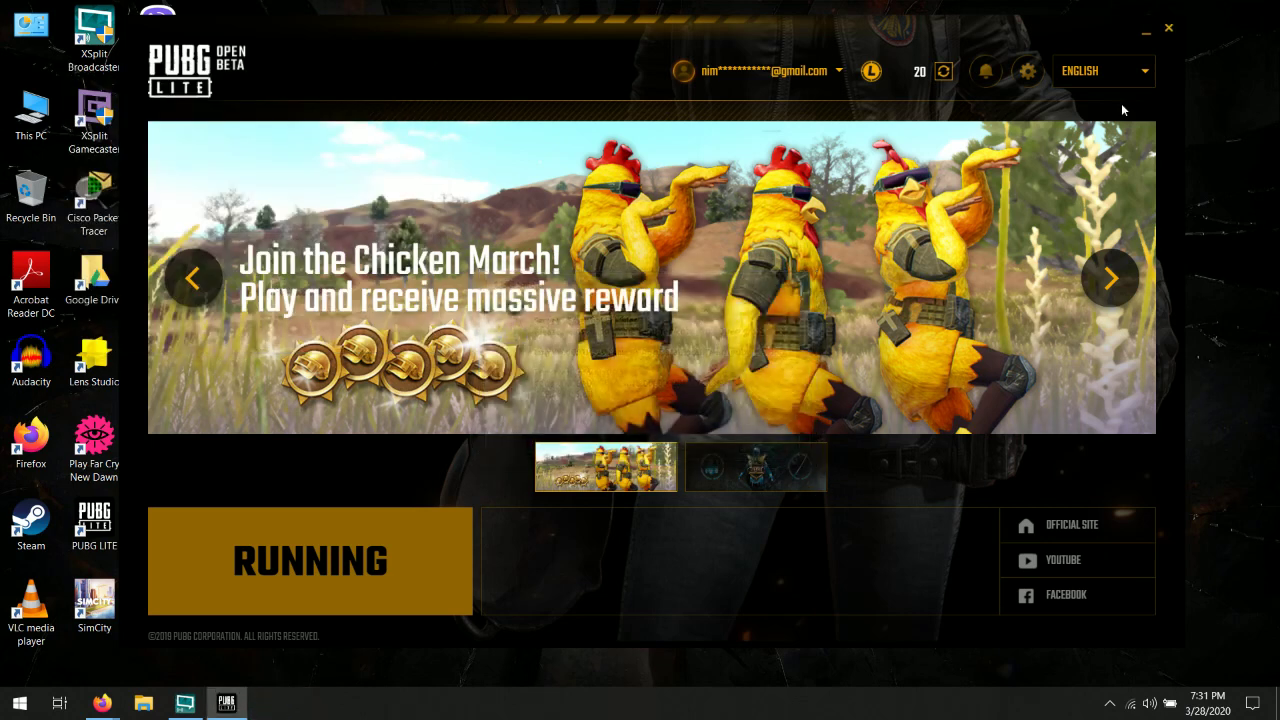
click(1170, 30)
click(712, 367)
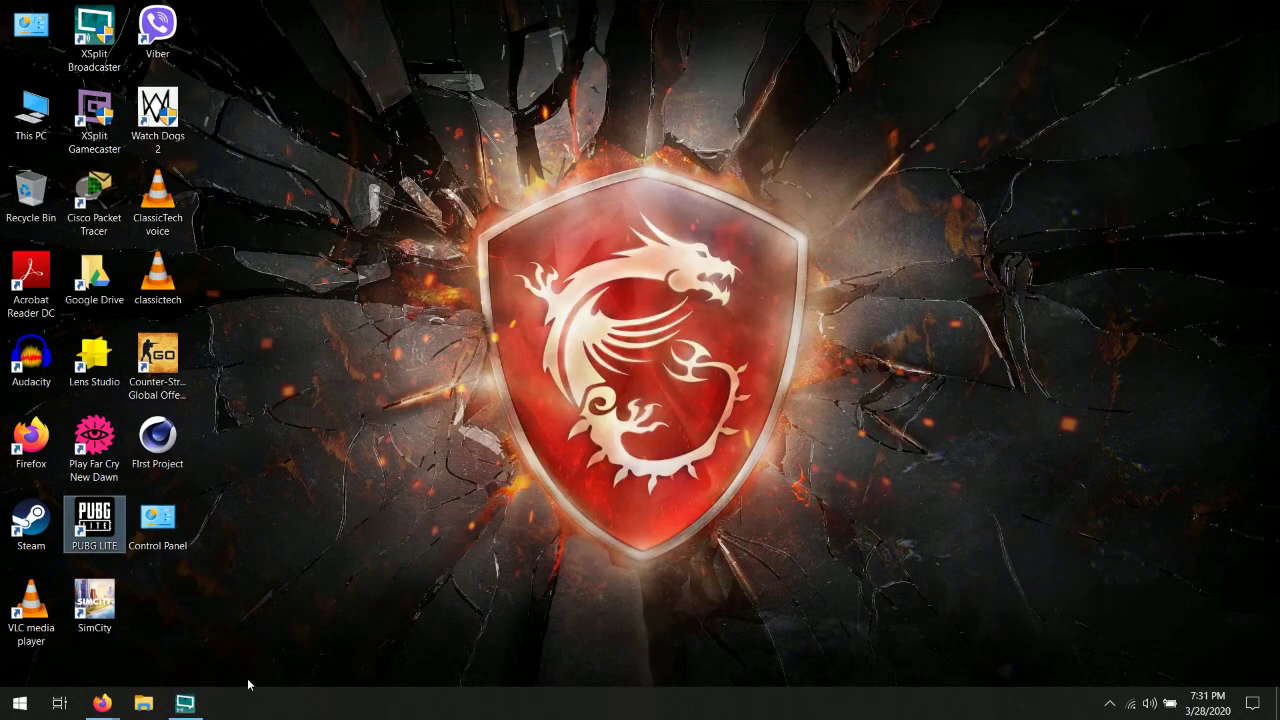
mouse_move(102, 703)
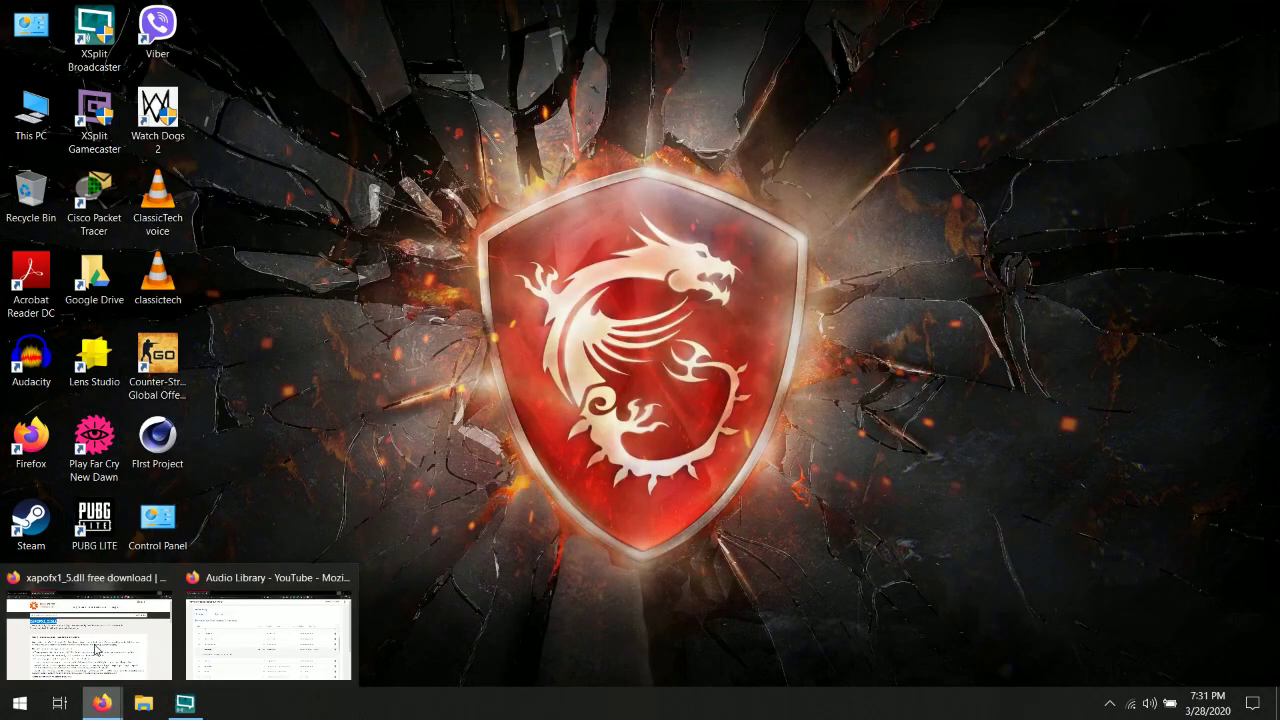
Restore Firefox and look through the dll-files.com home page and XAPOFX1_5.DLL tabs
click(137, 603)
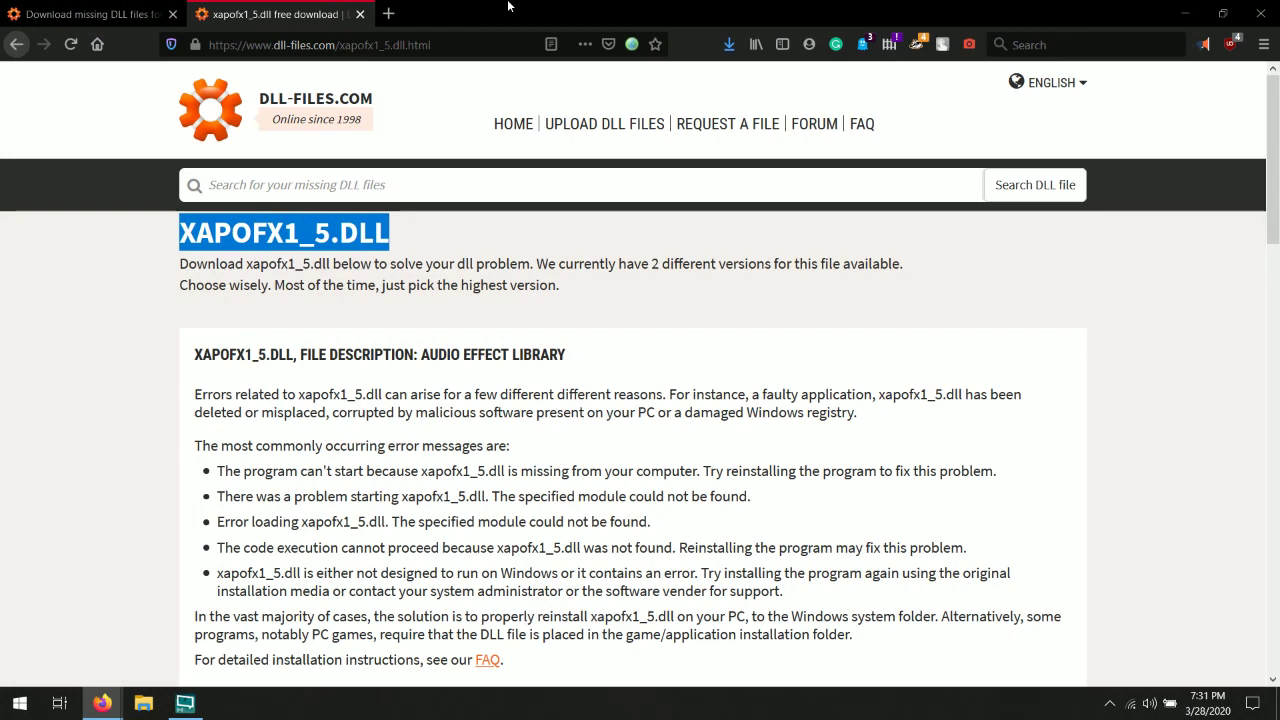
click(494, 230)
click(100, 14)
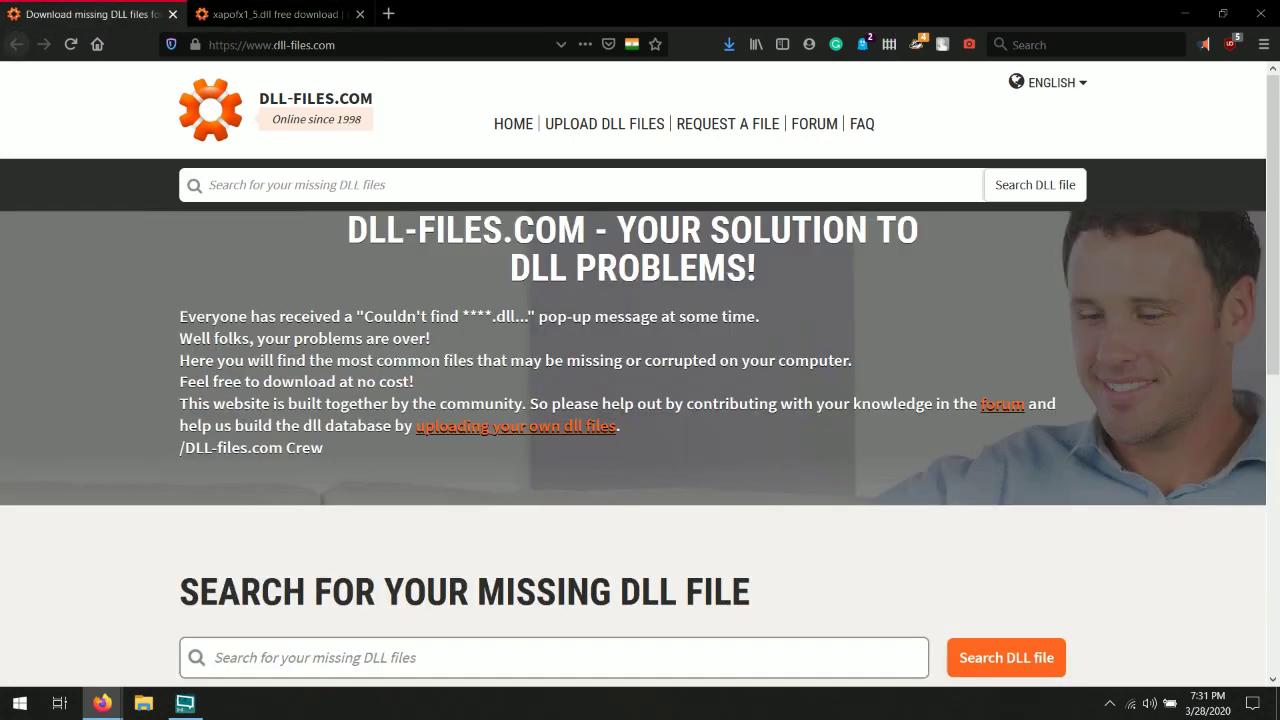
click(290, 44)
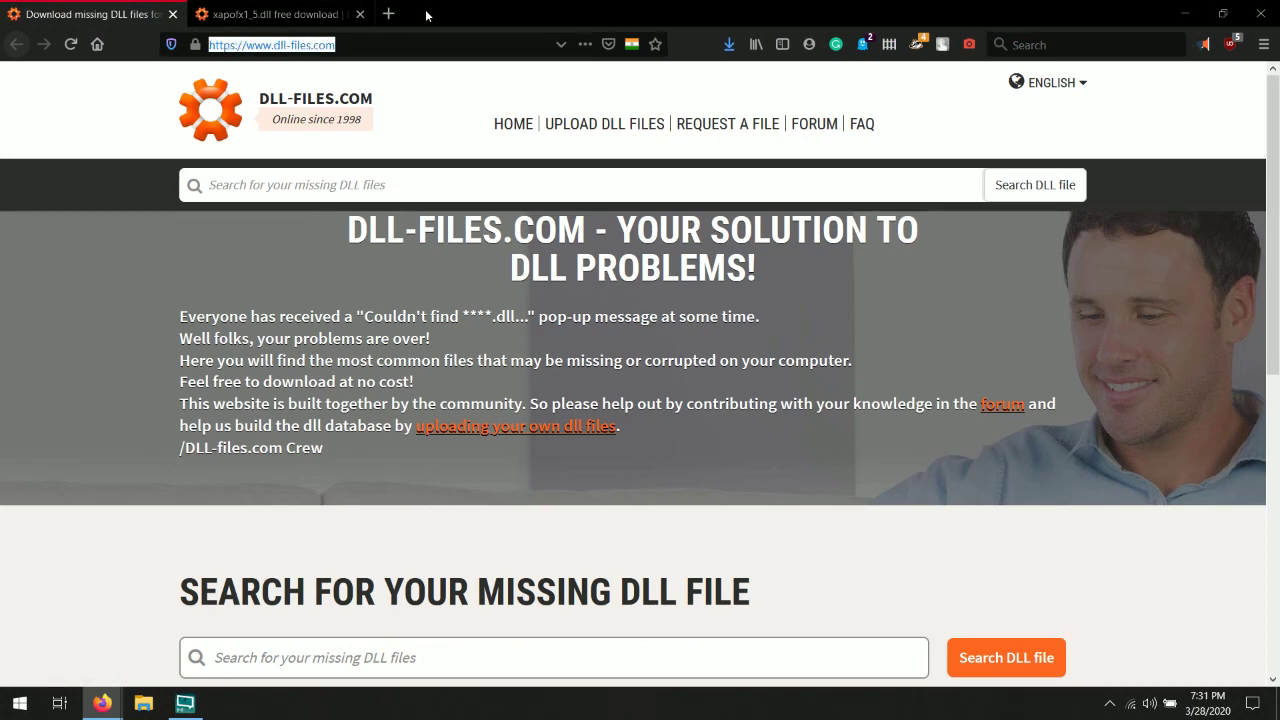
click(303, 12)
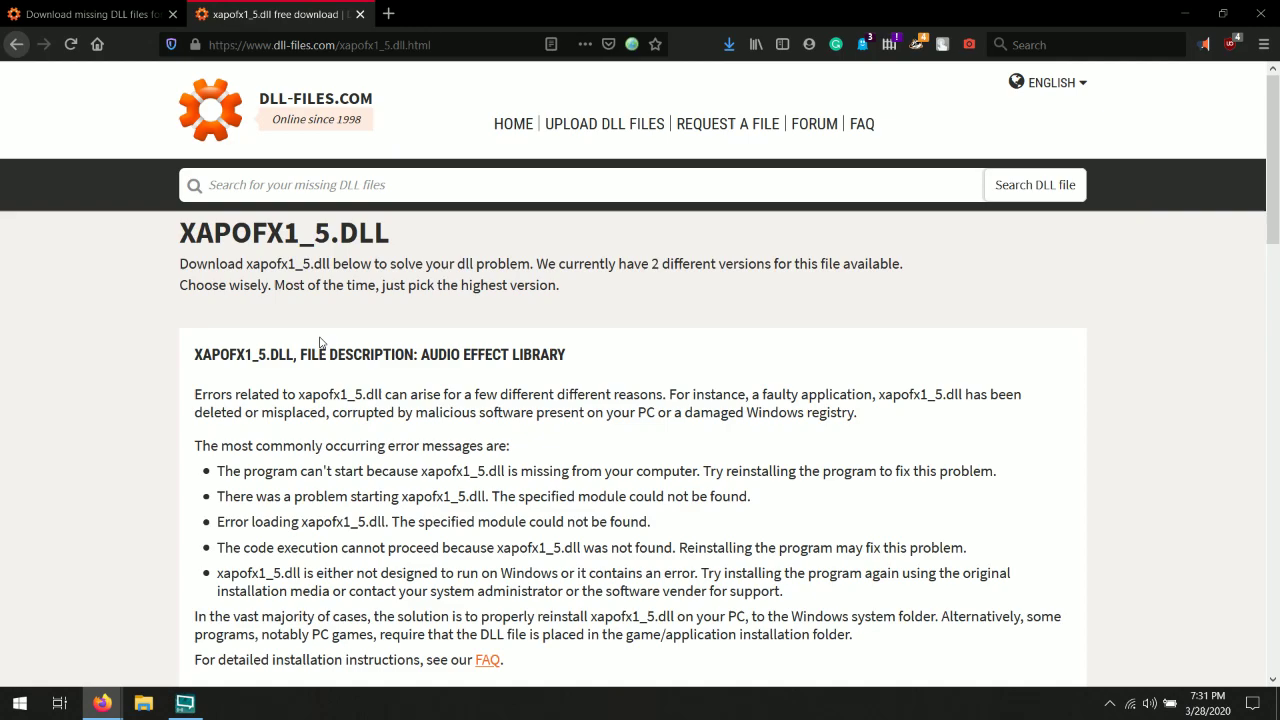
Scroll to the 32- and 64-bit XAPOFX1_5.DLL download list, then minimize Firefox
scroll(256, 265, down, 5)
scroll(477, 366, down, 3)
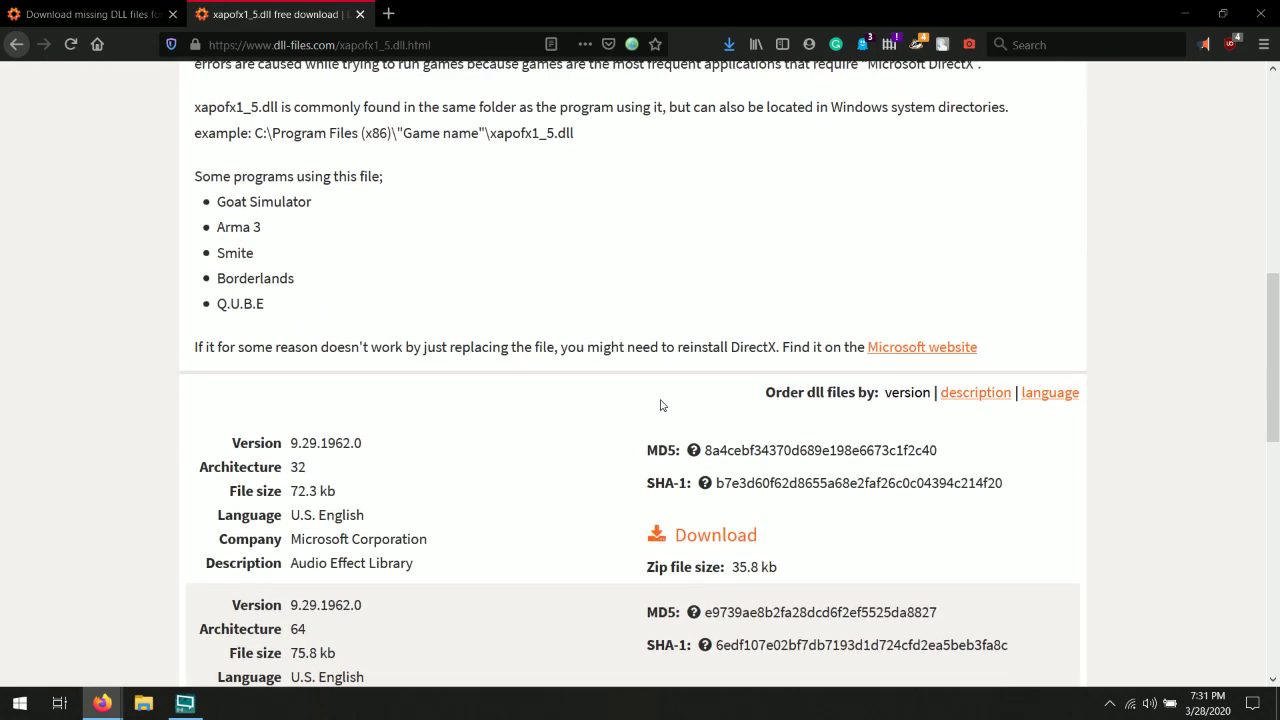
scroll(663, 403, down, 3)
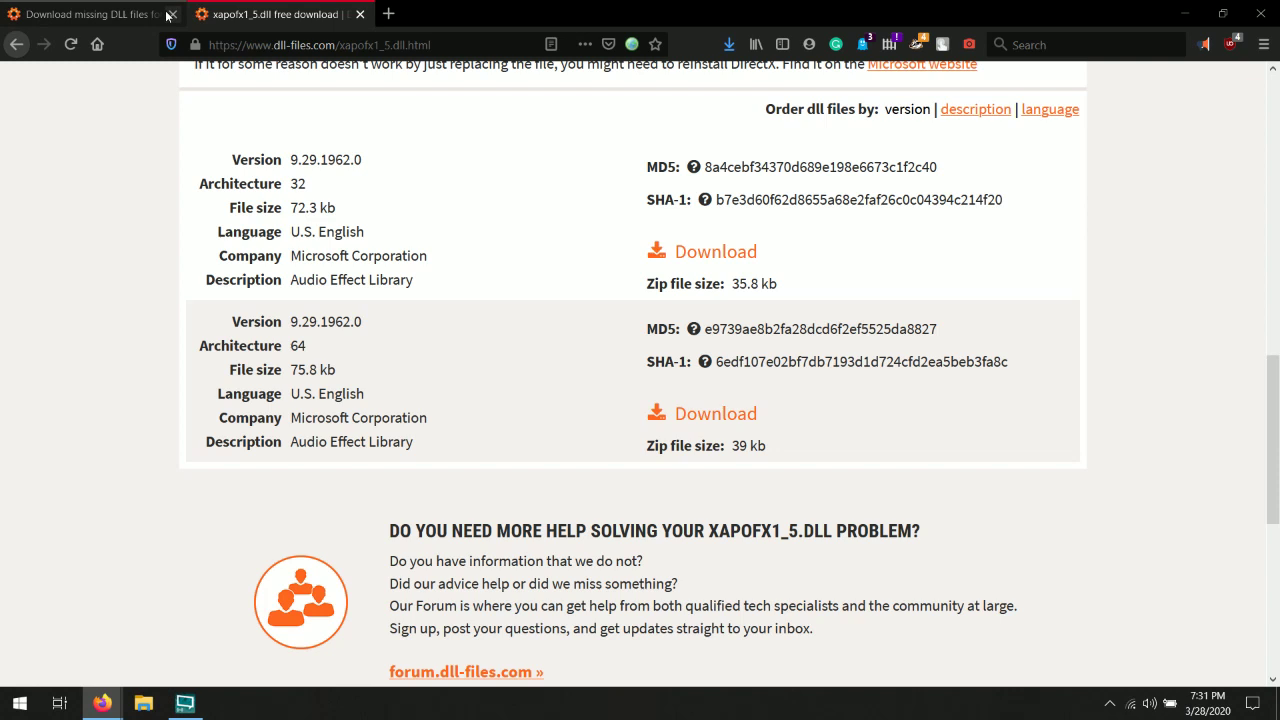
click(1188, 14)
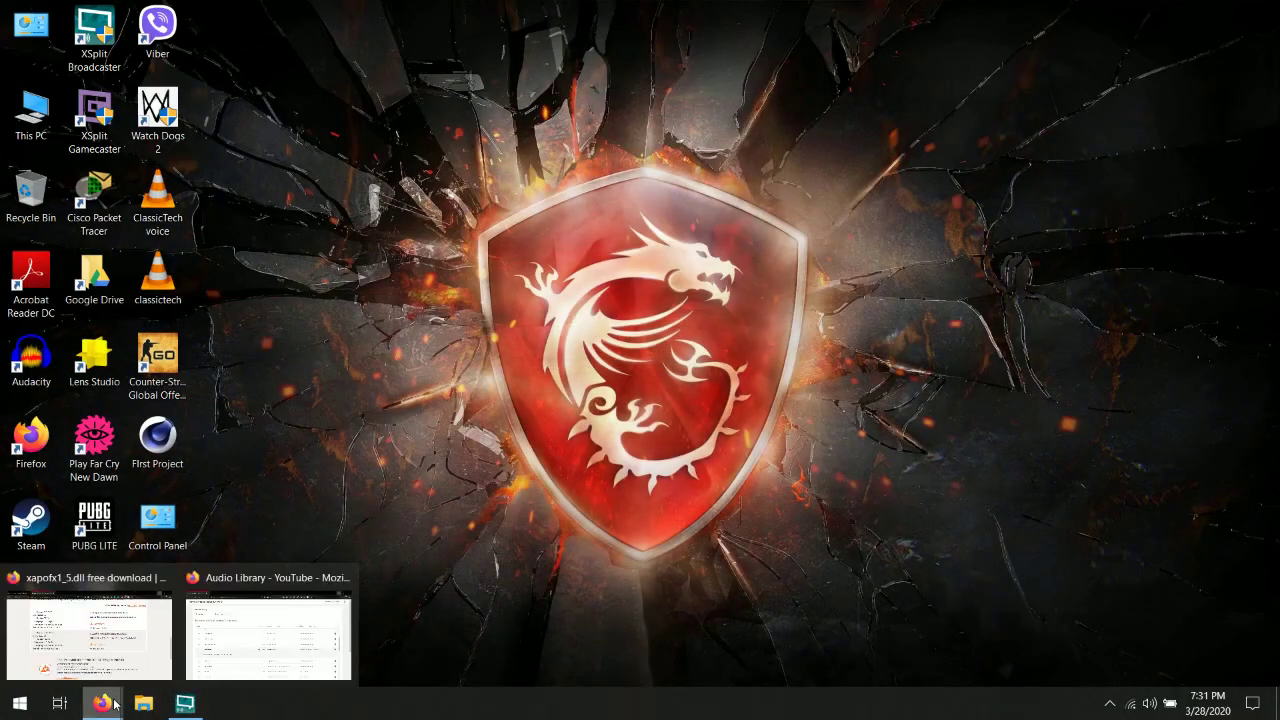
Open This PC and go to the Downloads folder holding the xapofx1_5 archive
double_click(55, 118)
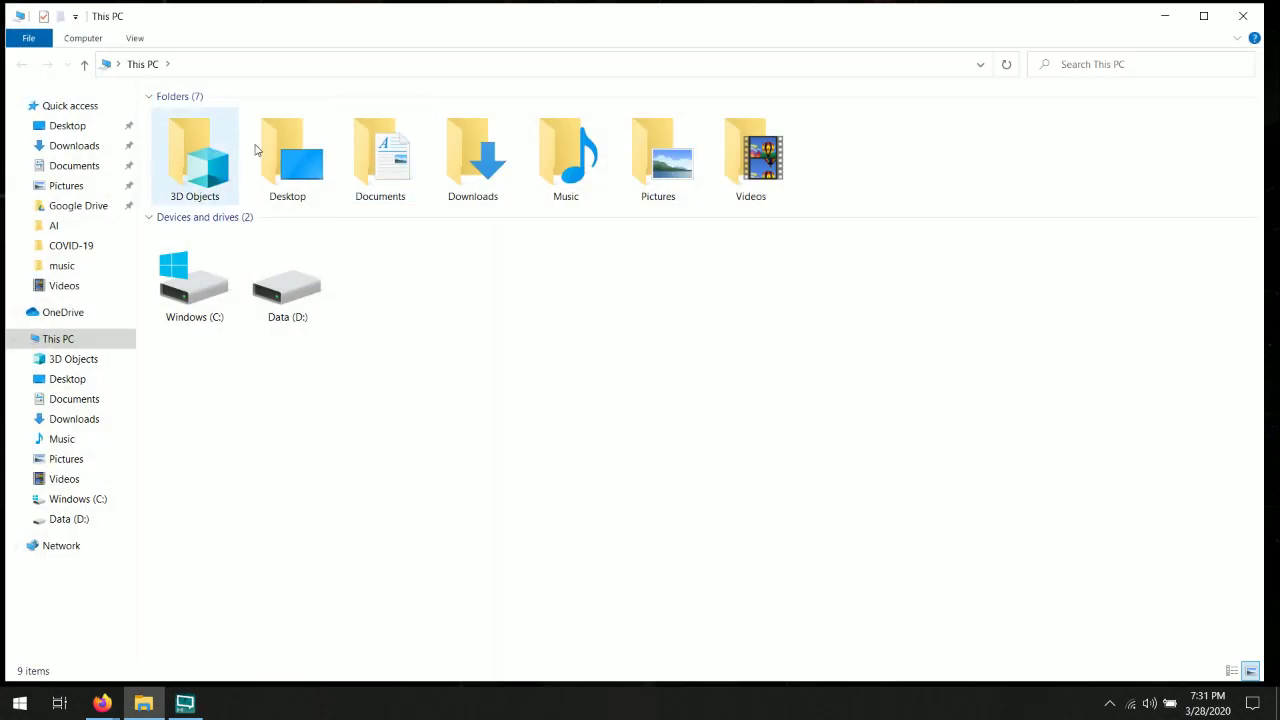
click(74, 145)
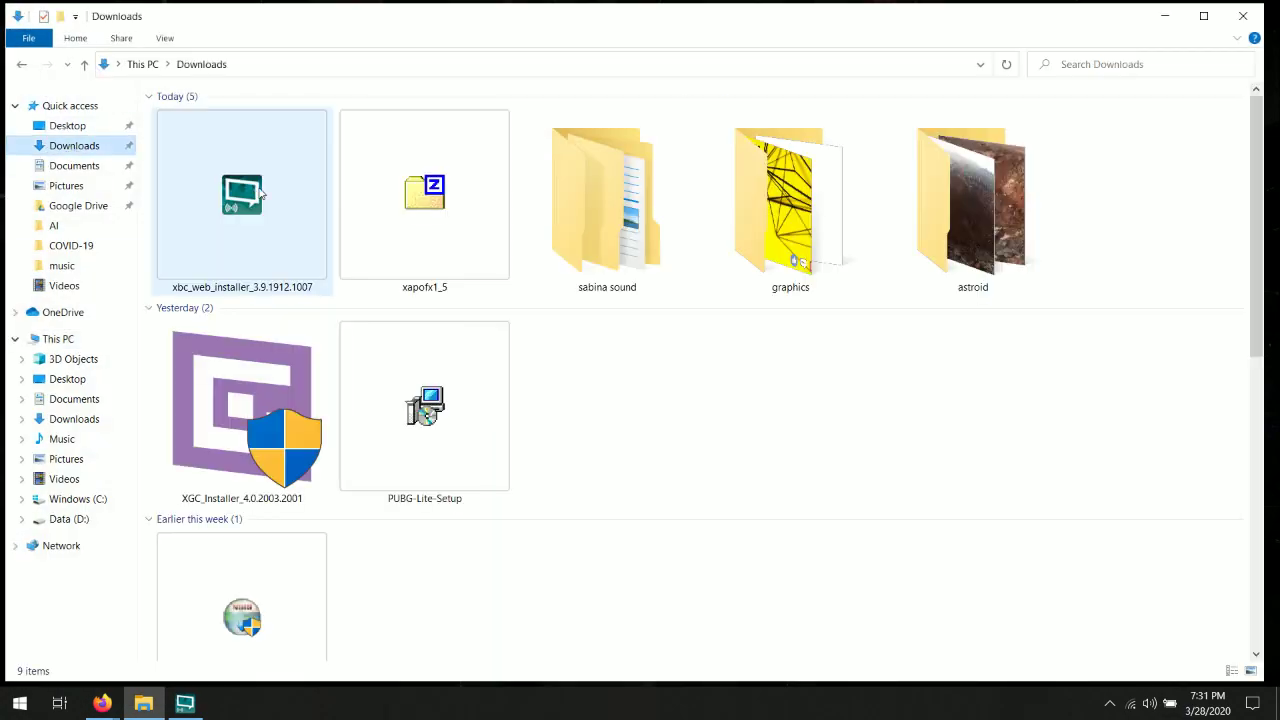
Extract XAPOFX1_5.dll from the xapofx1_5 archive to the Desktop in 7-Zip, then close it
double_click(440, 216)
click(340, 206)
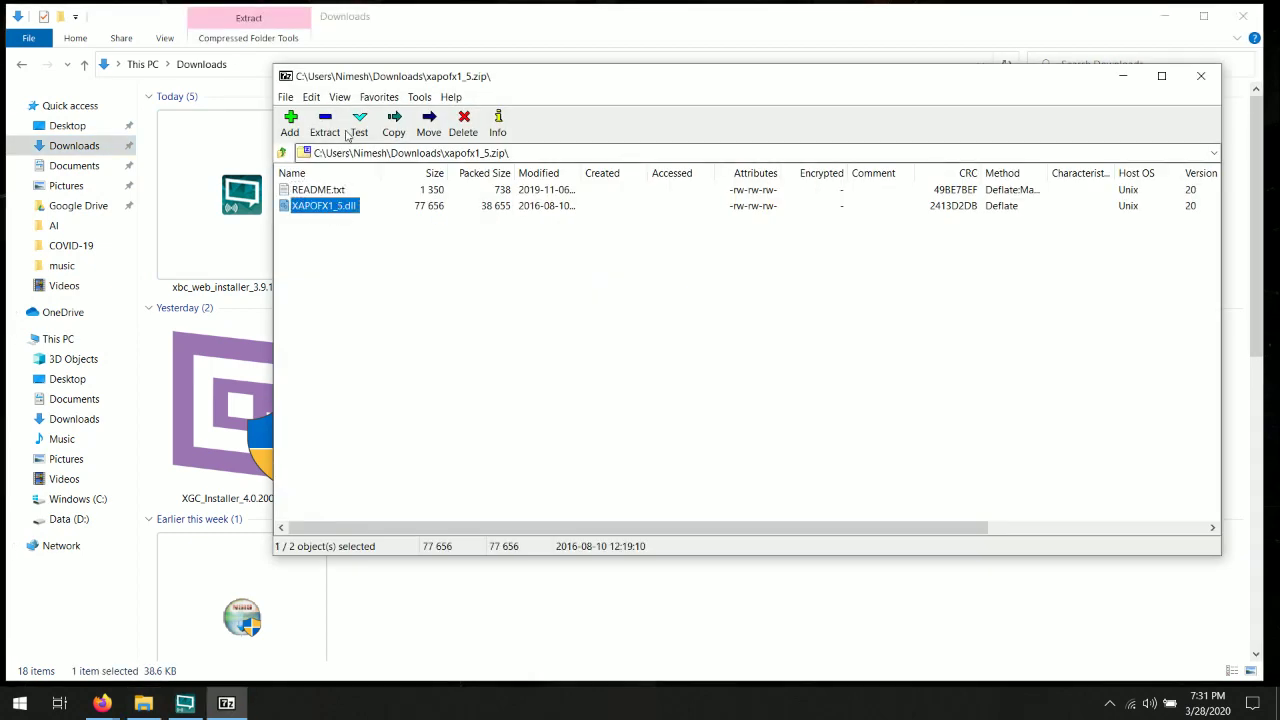
click(325, 124)
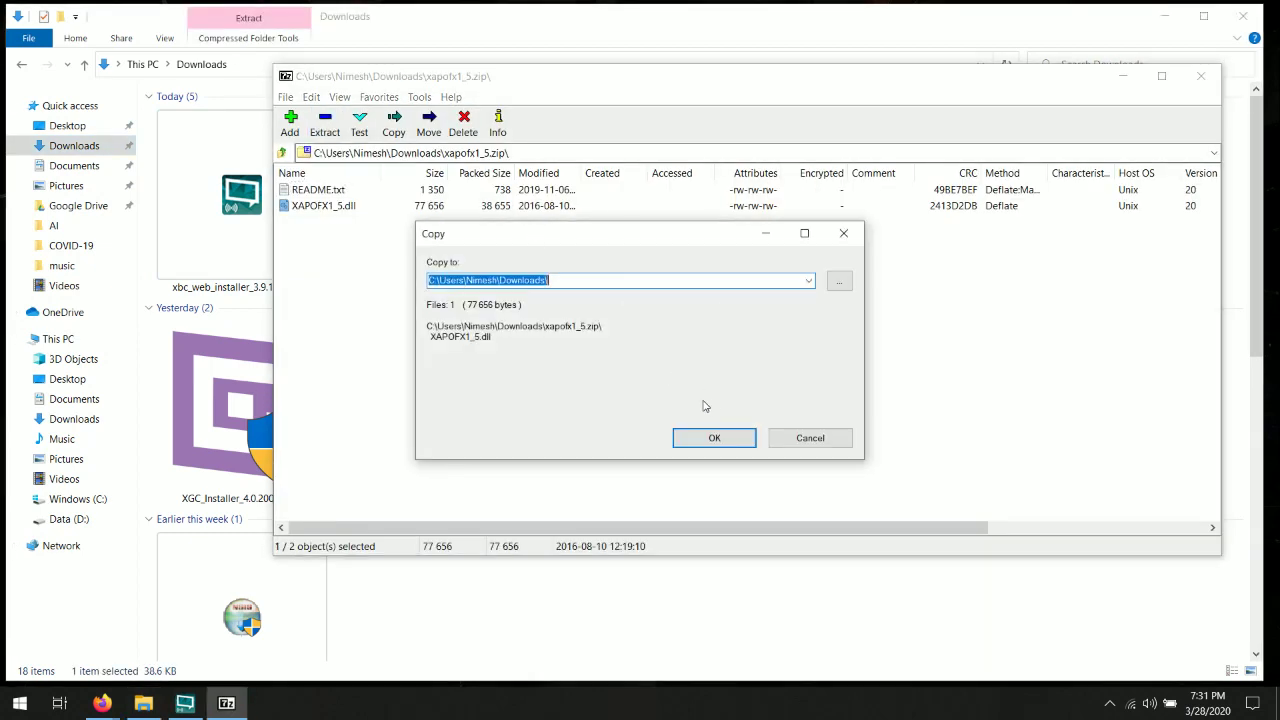
click(839, 281)
click(743, 373)
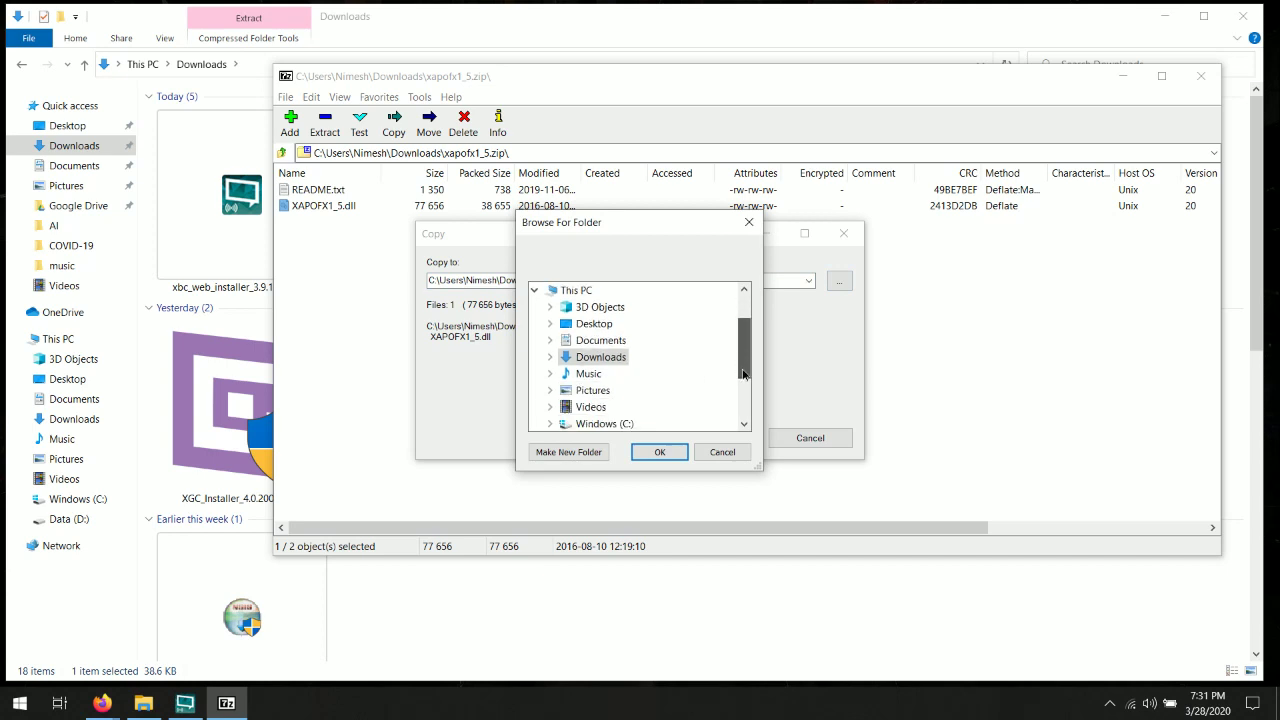
scroll(743, 373, up, 2)
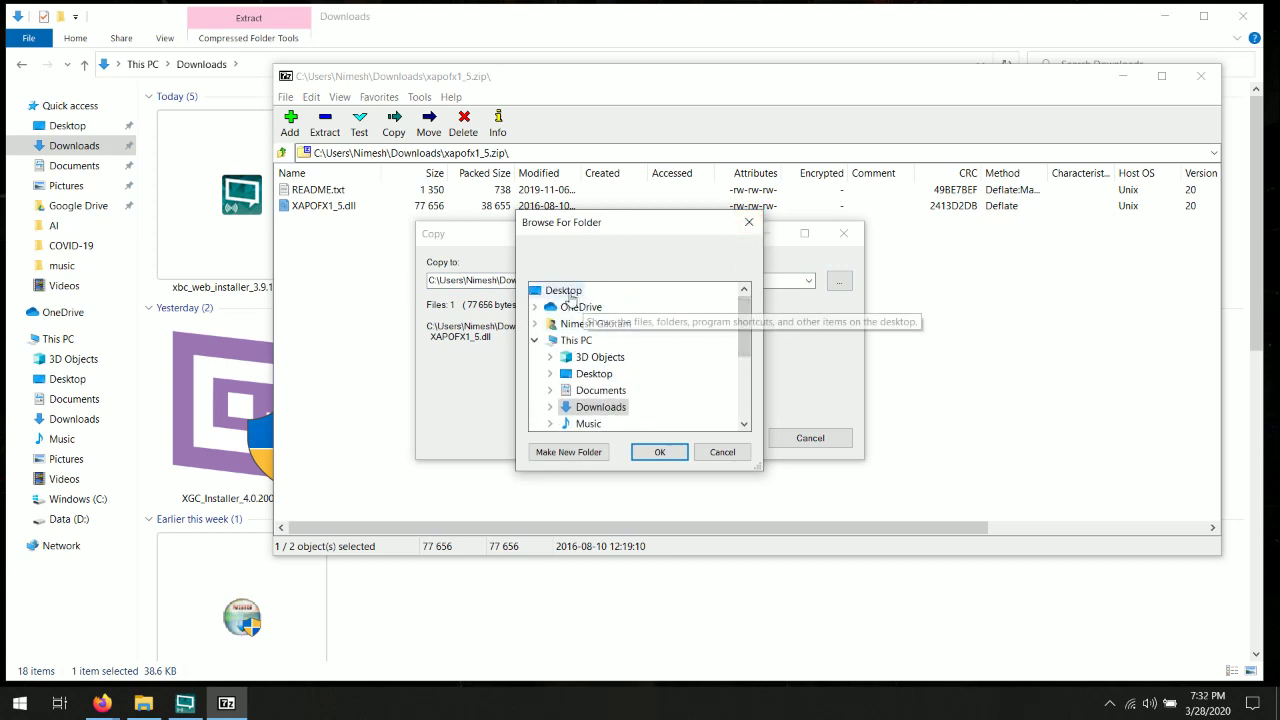
click(664, 455)
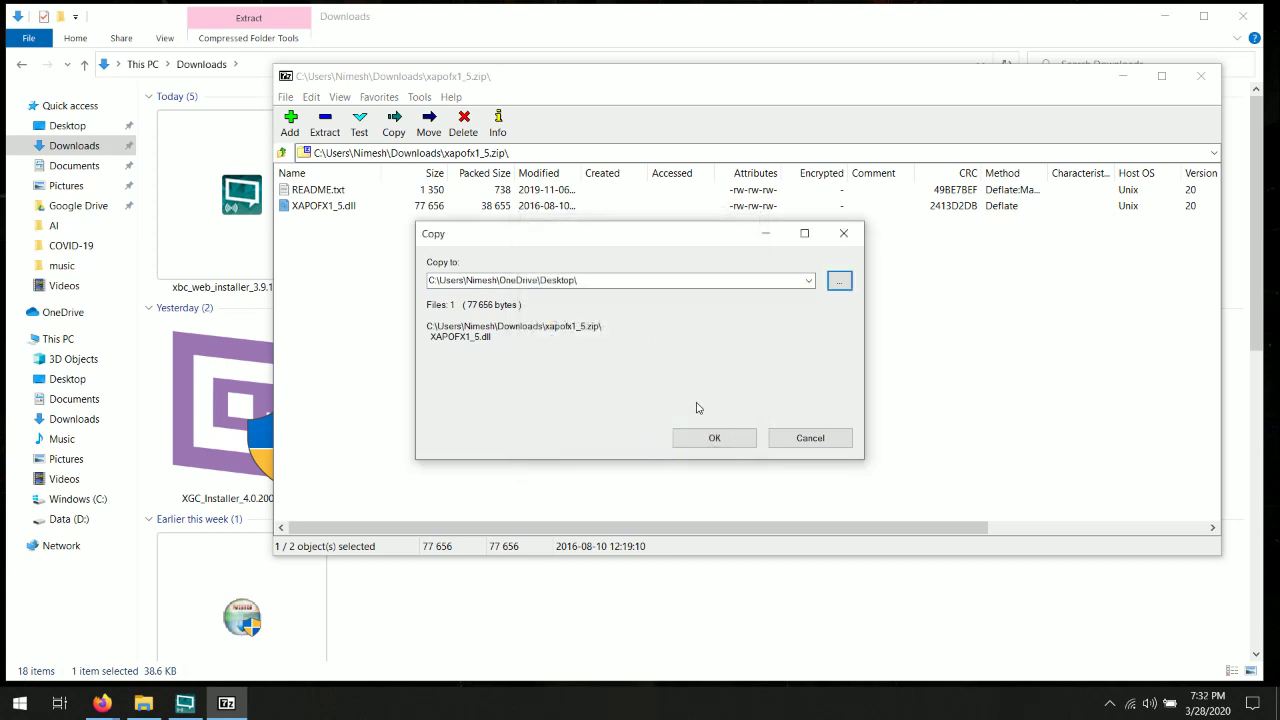
click(714, 438)
click(1201, 76)
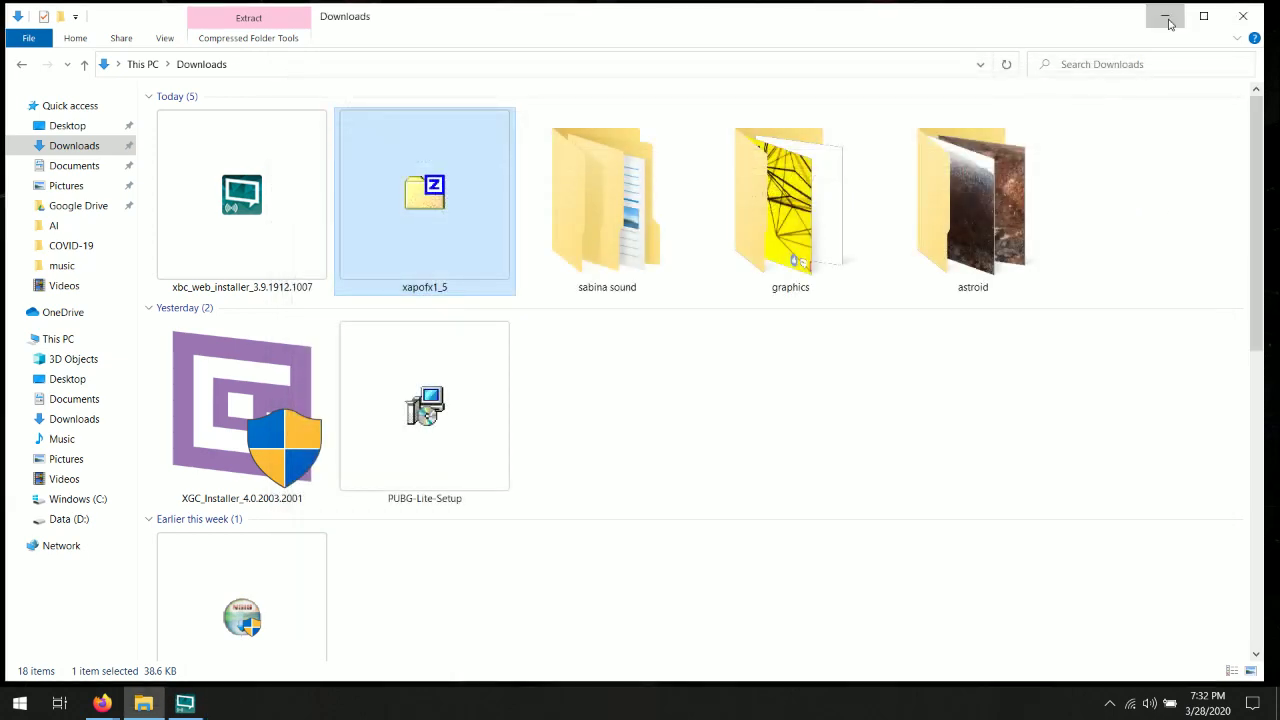
Select the extracted XAPOFX1_5.dll on the desktop and open System32 through Run
click(1166, 17)
click(157, 605)
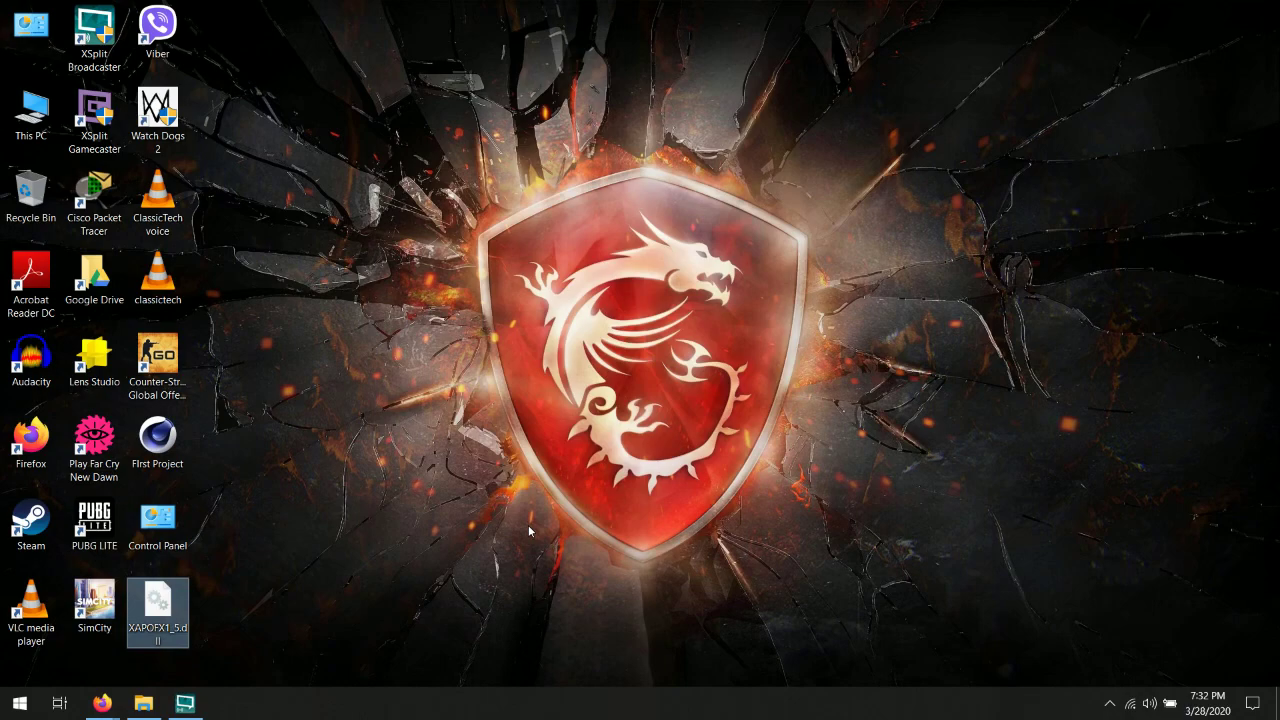
key(super+r)
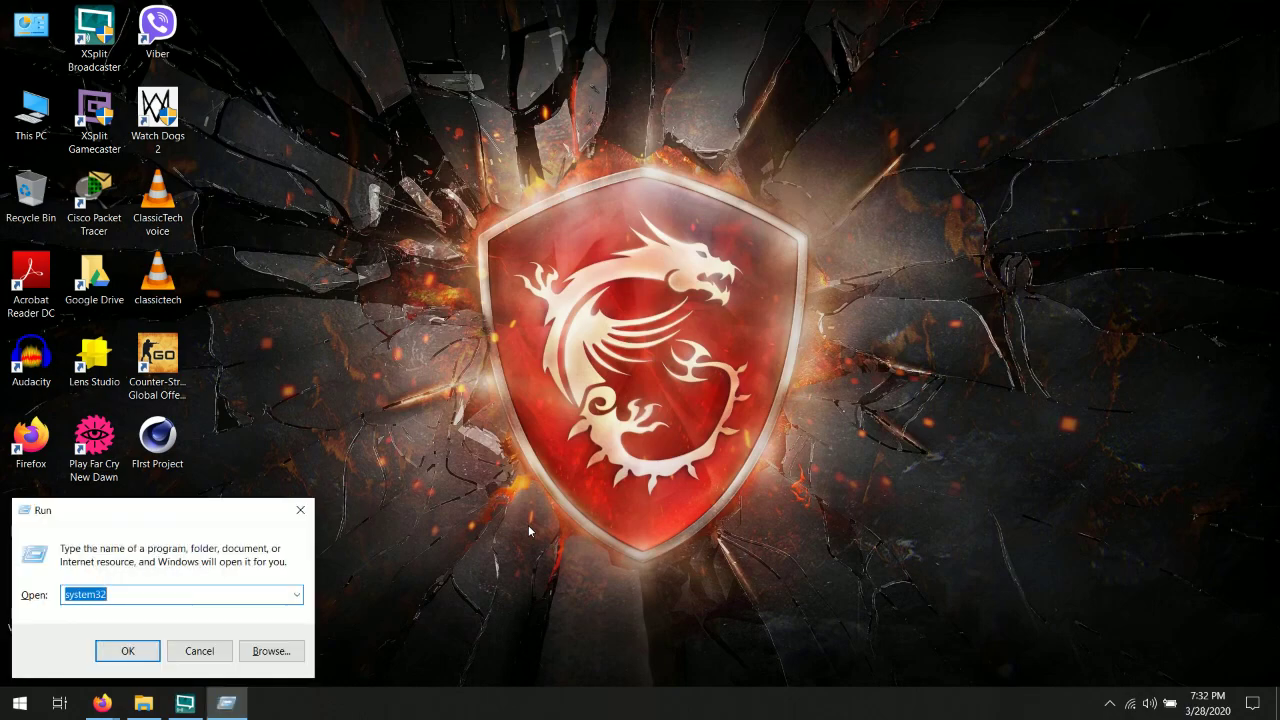
key(Return)
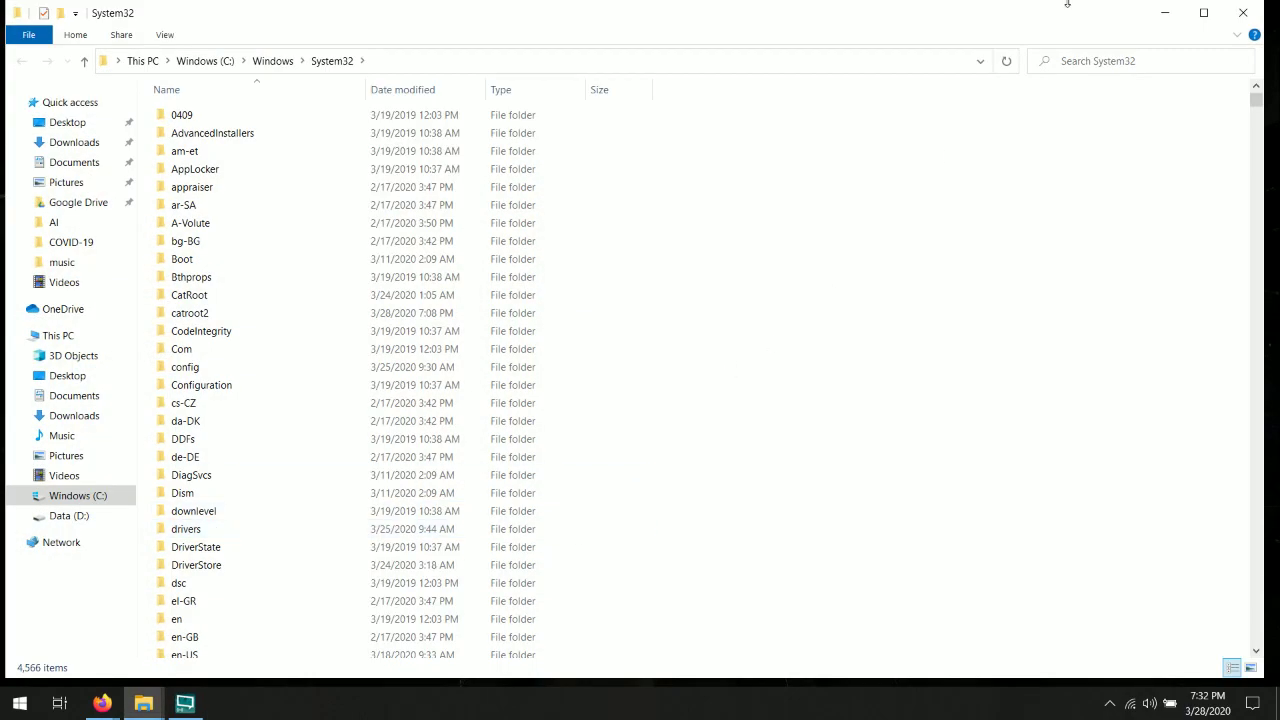
Paste XAPOFX1_5.dll into System32, approve the administrator prompt, and close the folder
click(1179, 20)
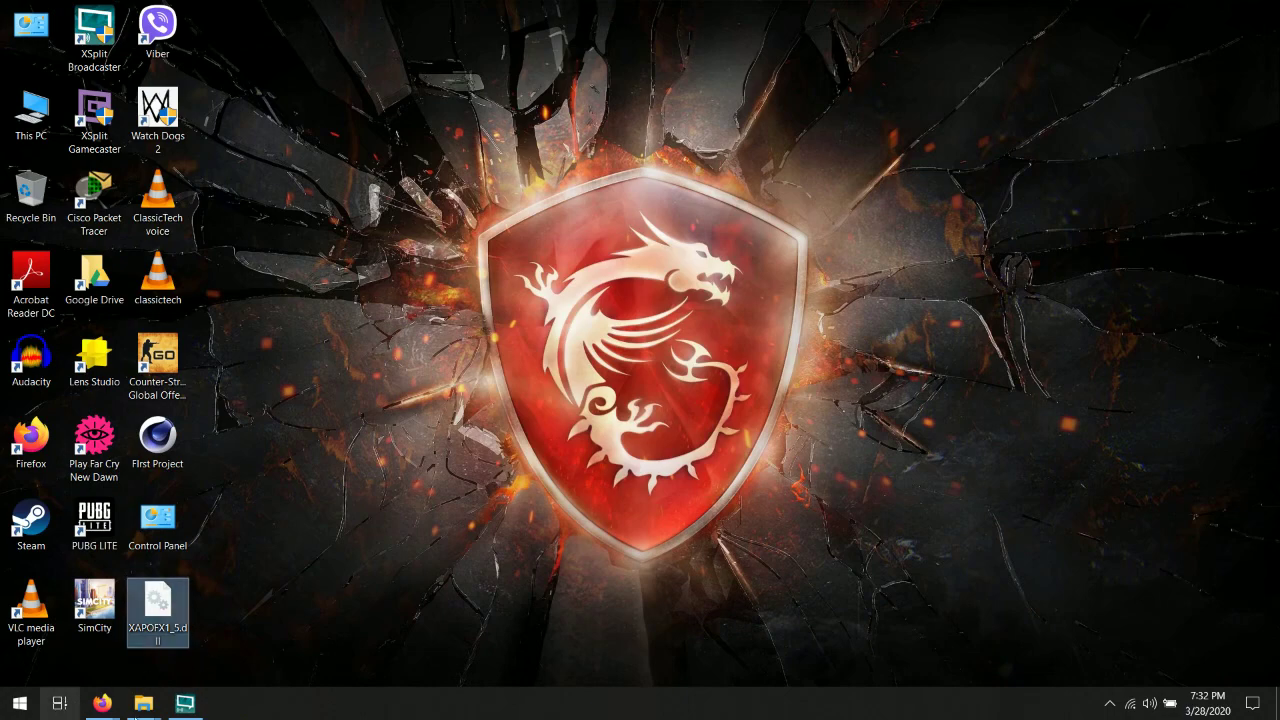
mouse_move(143, 703)
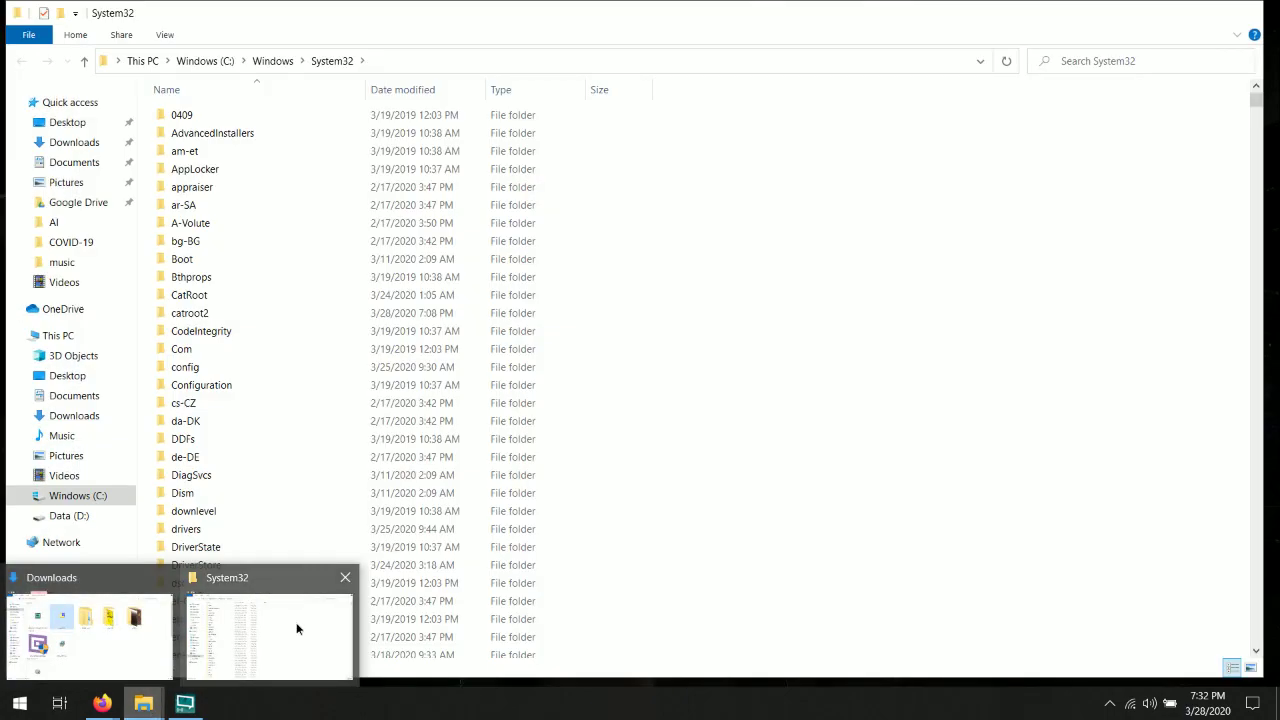
click(297, 626)
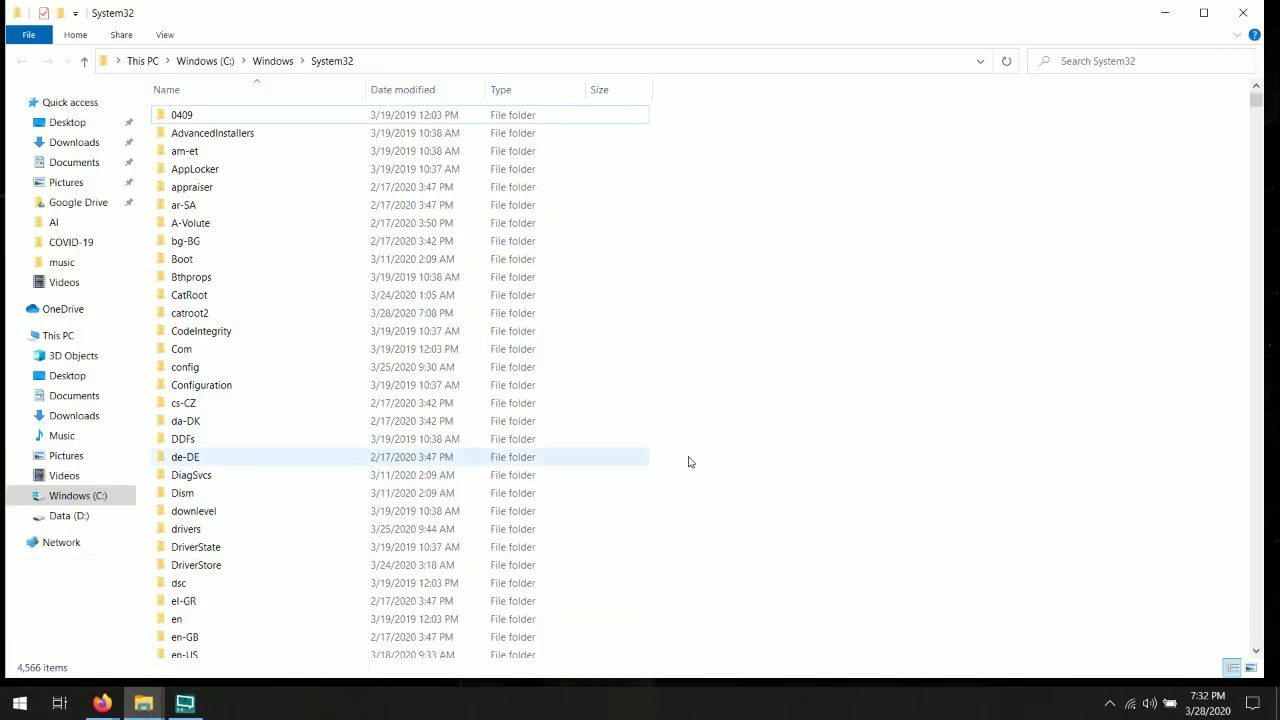
key(ctrl+v)
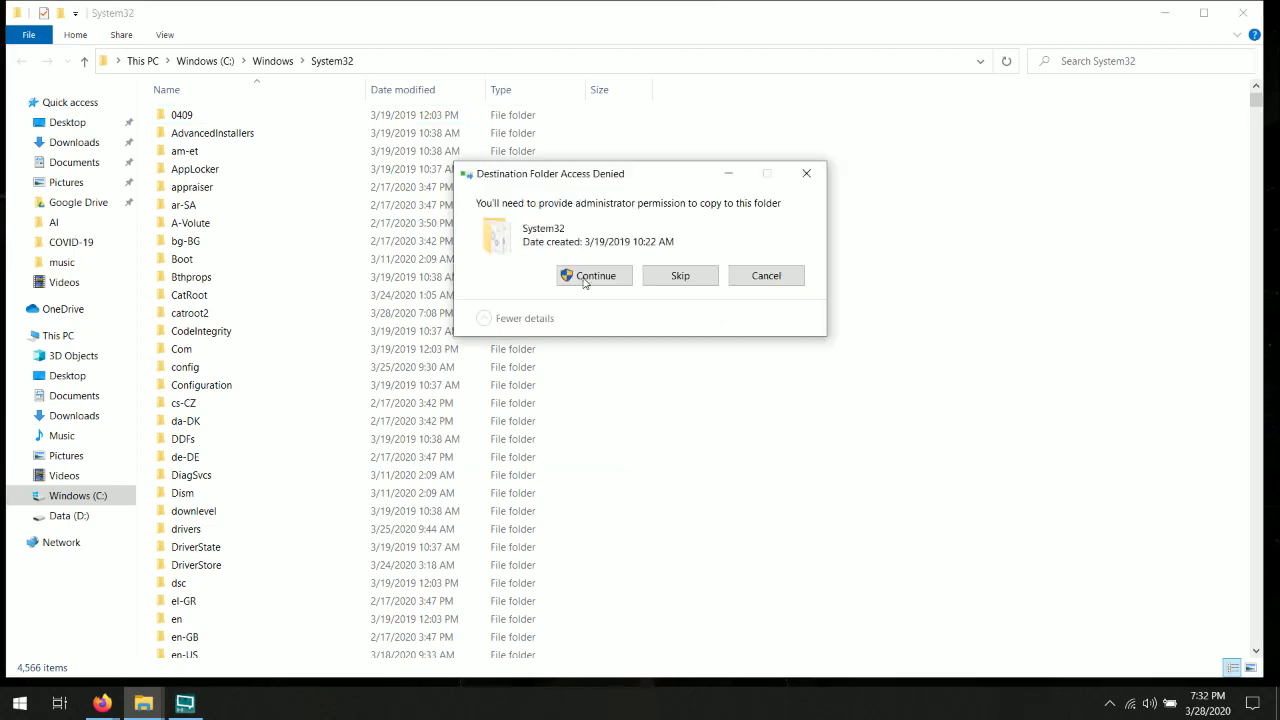
click(585, 279)
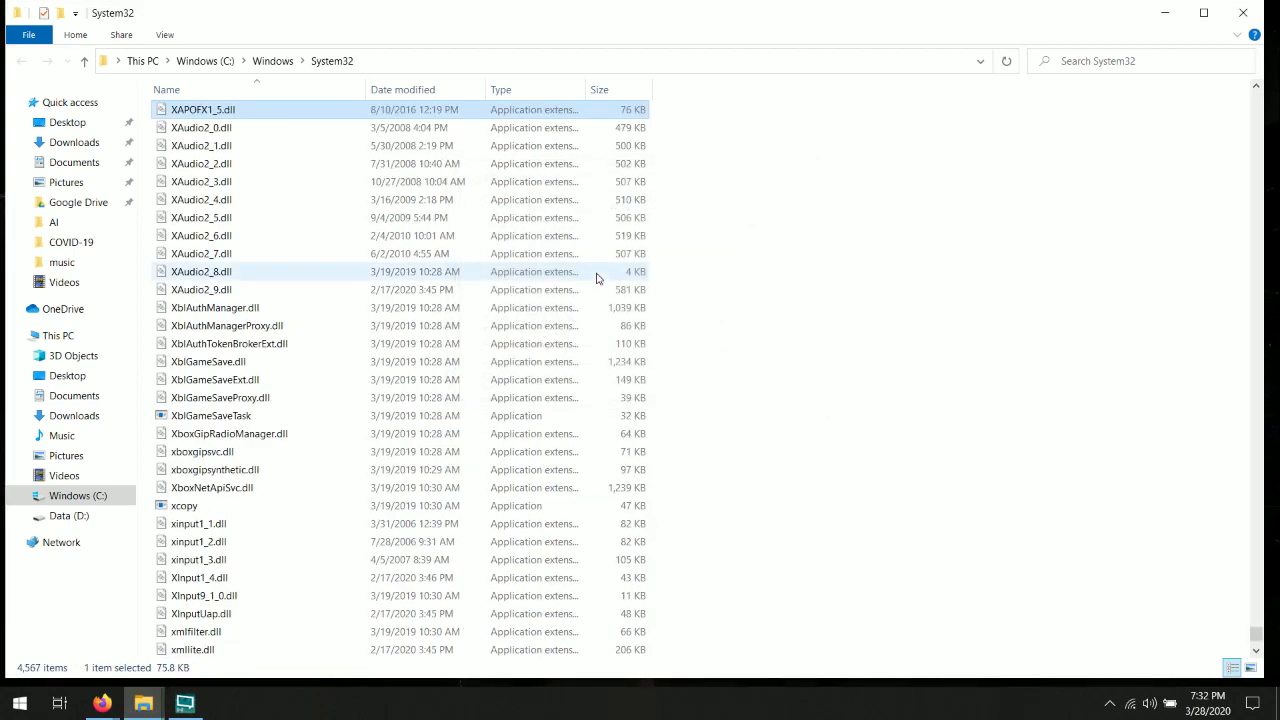
click(1243, 12)
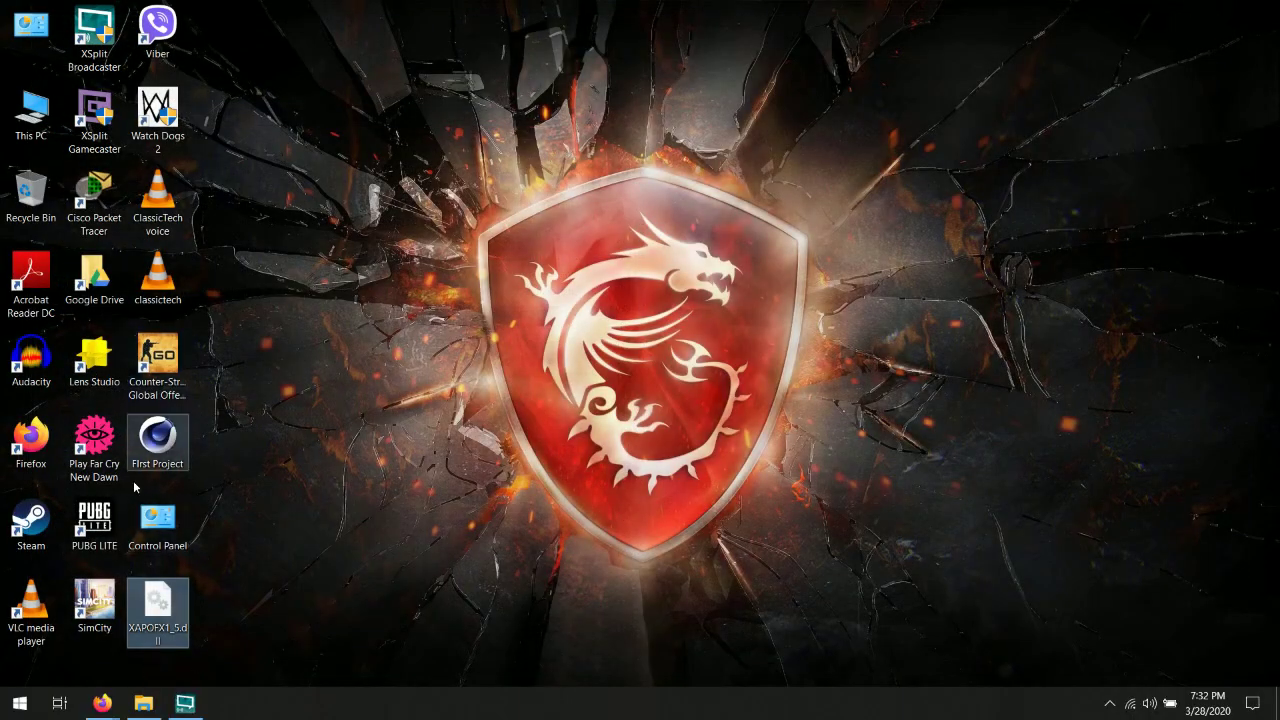
Reopen PUBG LITE, sign in with the account password, and START the game
click(100, 525)
click(592, 474)
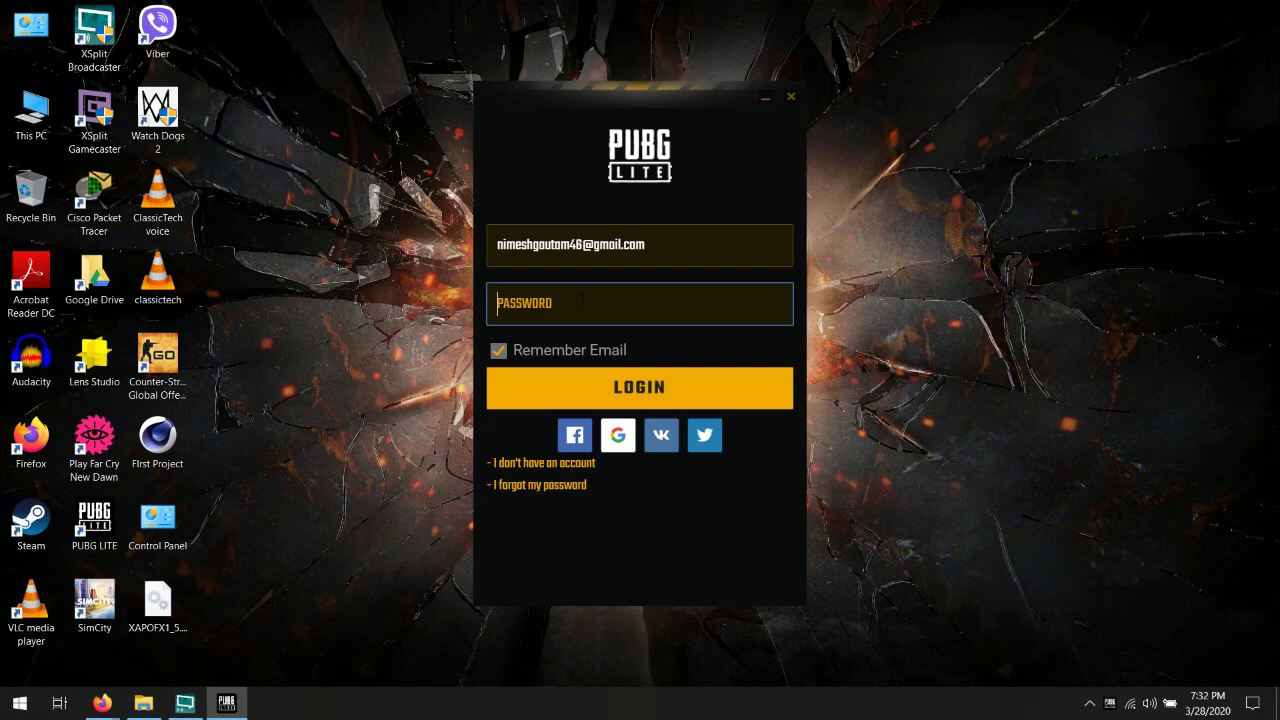
key(Return)
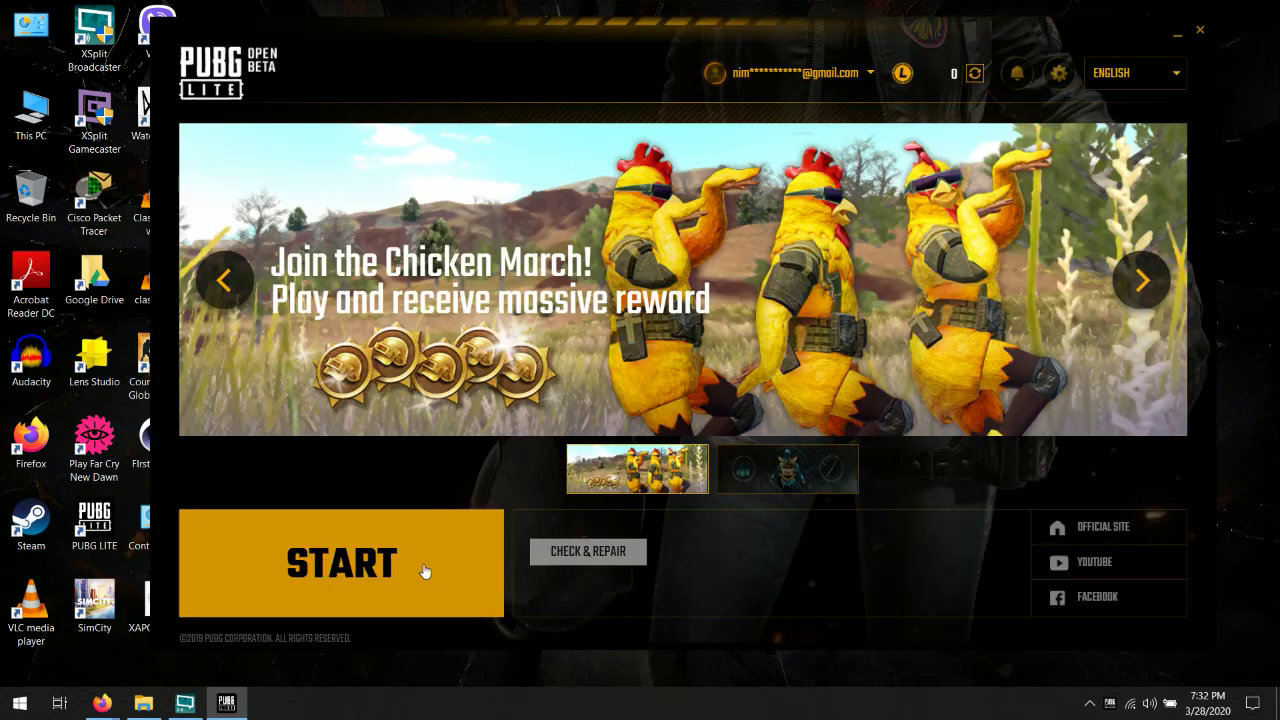
click(385, 570)
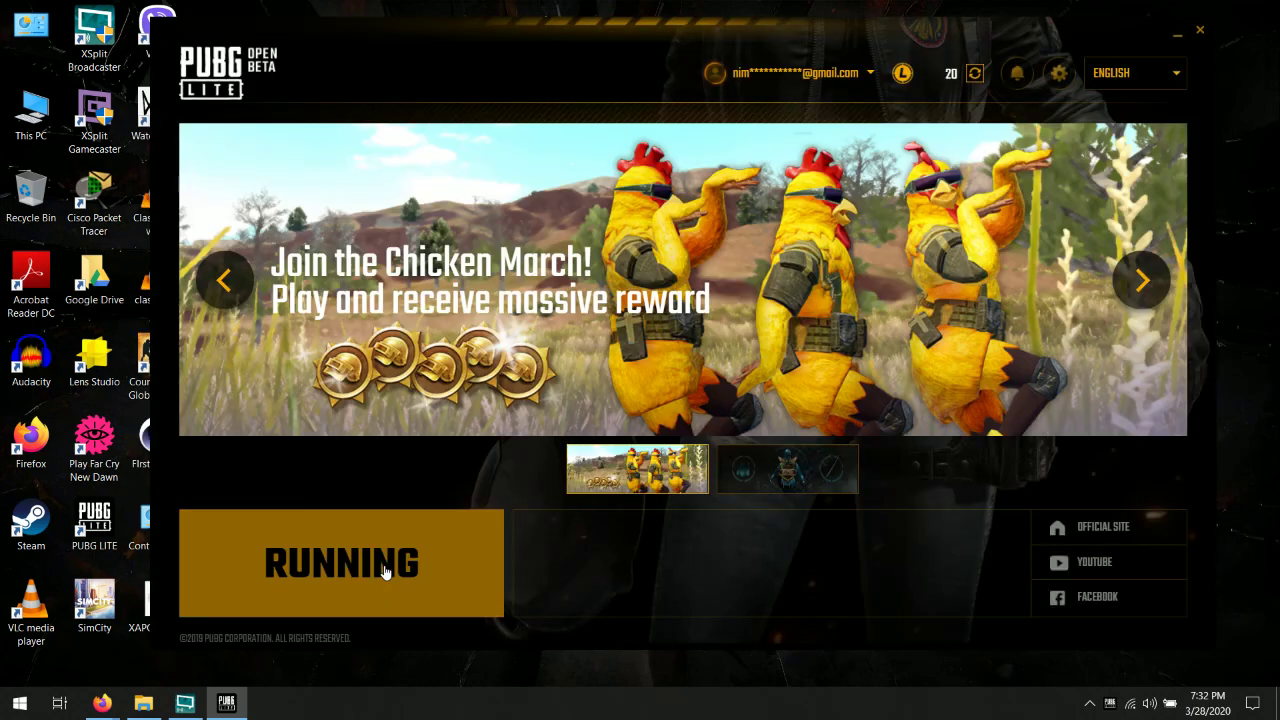